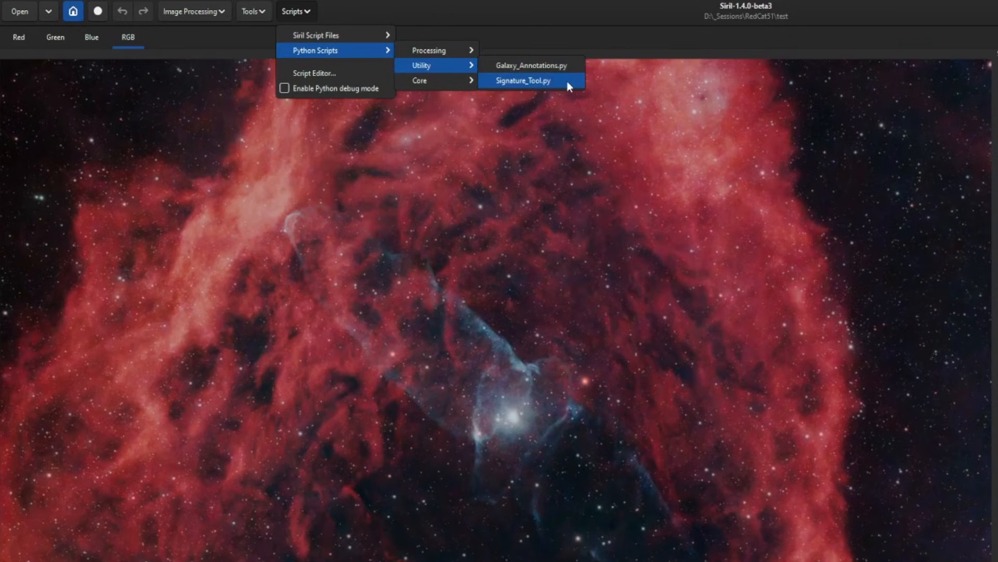
- Launch the Signature_Tool.py utility script and select DSA_Sig.png as the logo file
click(567, 81)
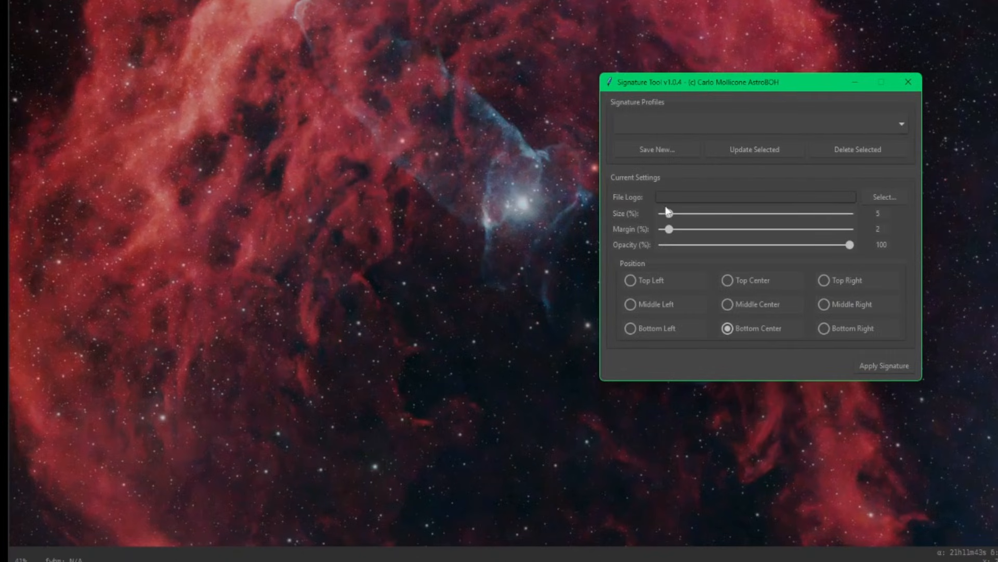
click(884, 197)
click(739, 211)
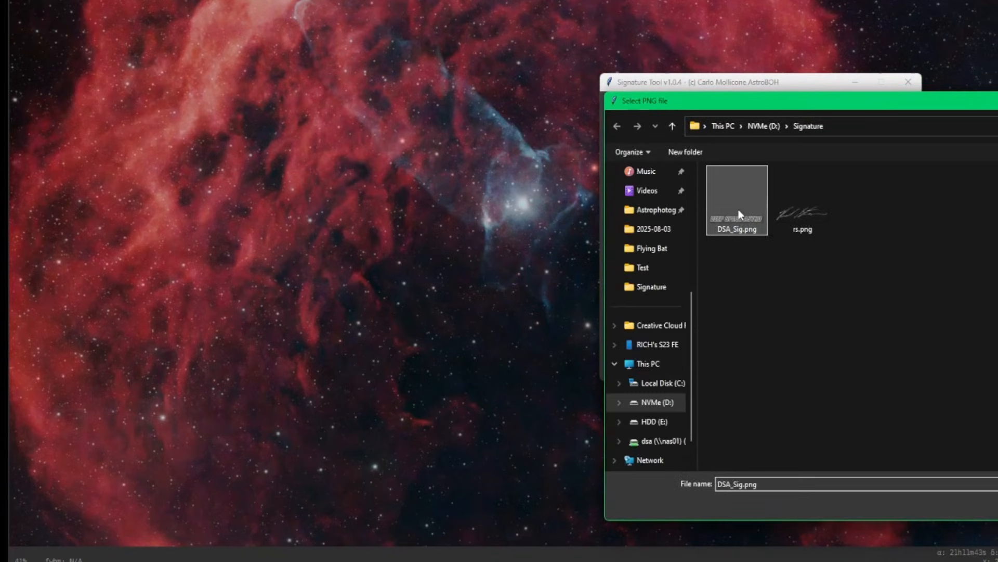
double_click(741, 213)
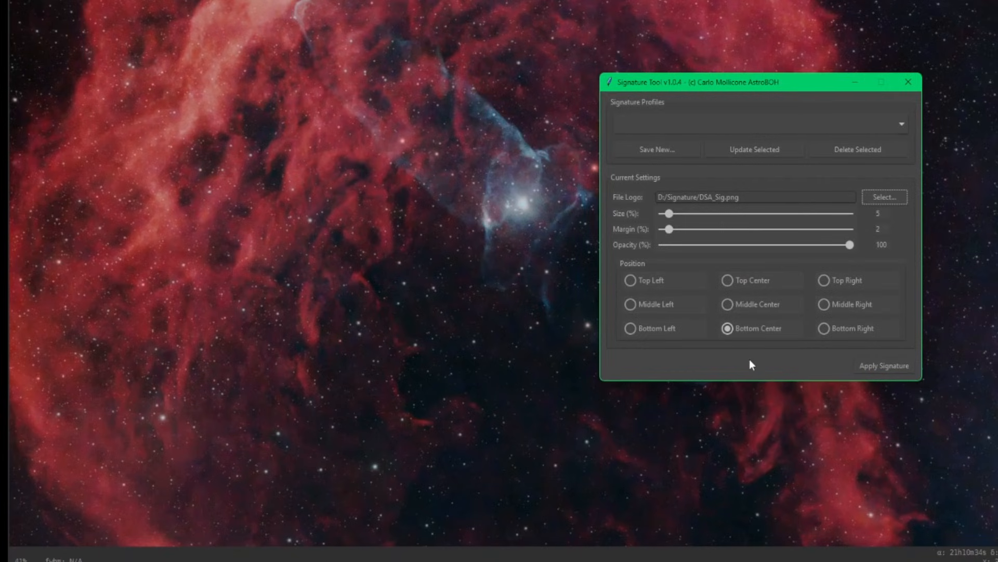
- Apply the signature, set the logo size to 3 % and the position to Bottom Right, and apply it again
click(876, 367)
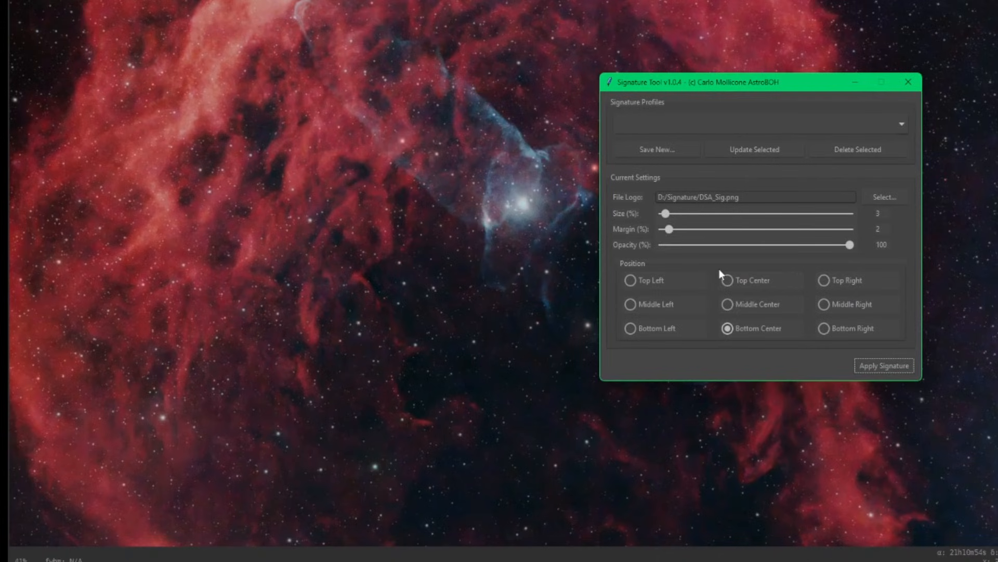
click(842, 329)
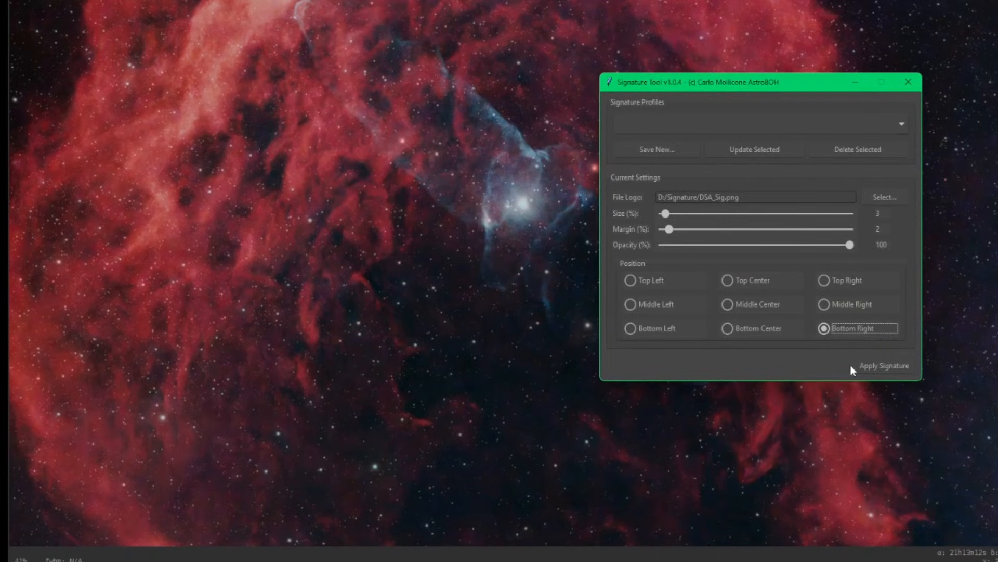
click(881, 365)
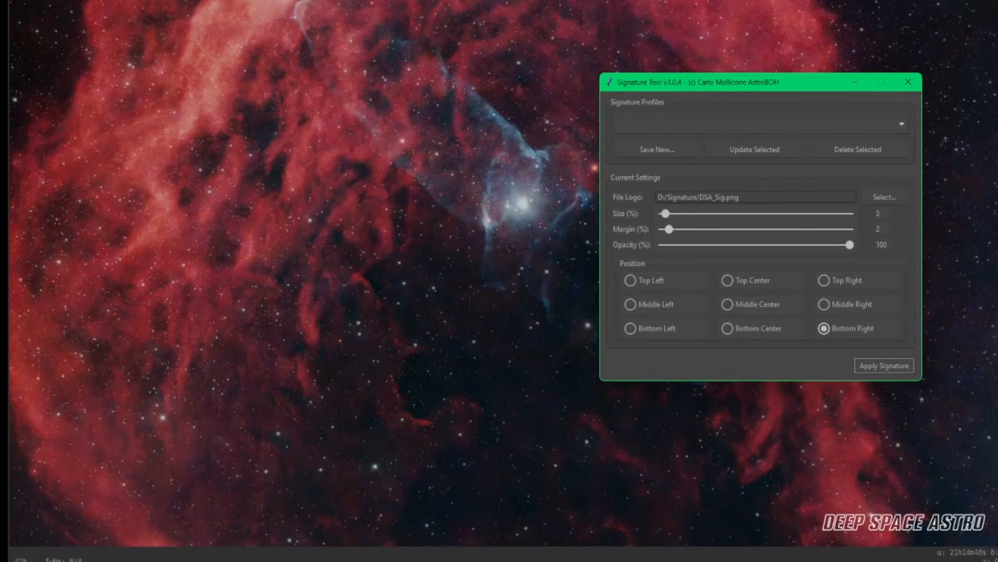
- Undo the applied signature and reapply it with opacity set to 40 %
click(908, 82)
key(ctrl+z)
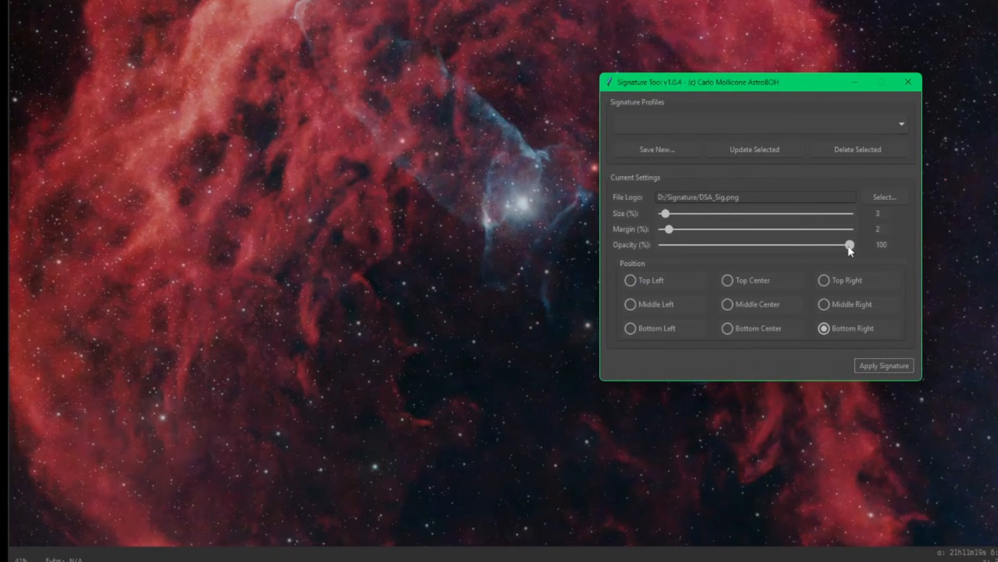
drag(849, 246, 736, 248)
click(876, 367)
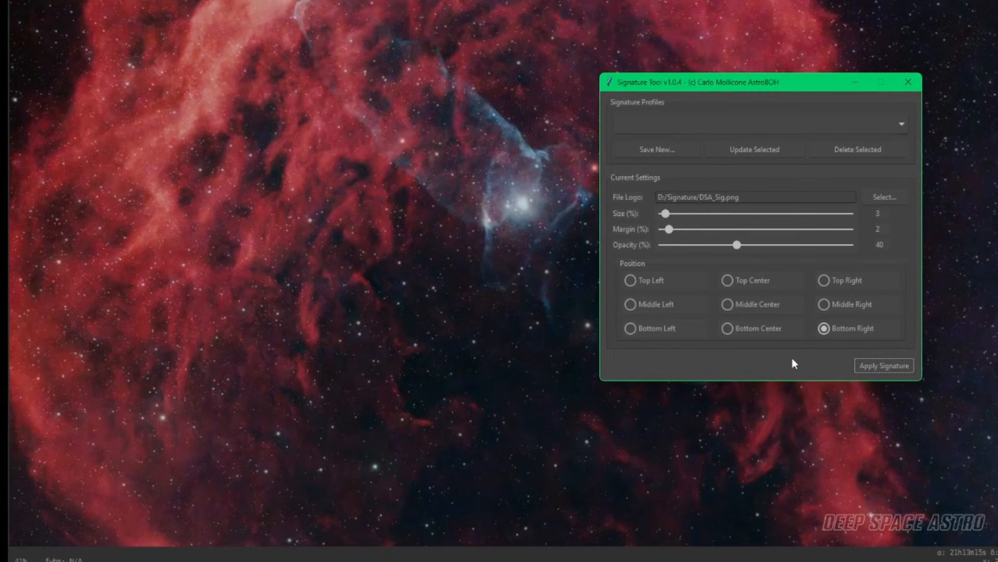
- Save the current settings as a new signature profile named DSA and close the tool
click(659, 149)
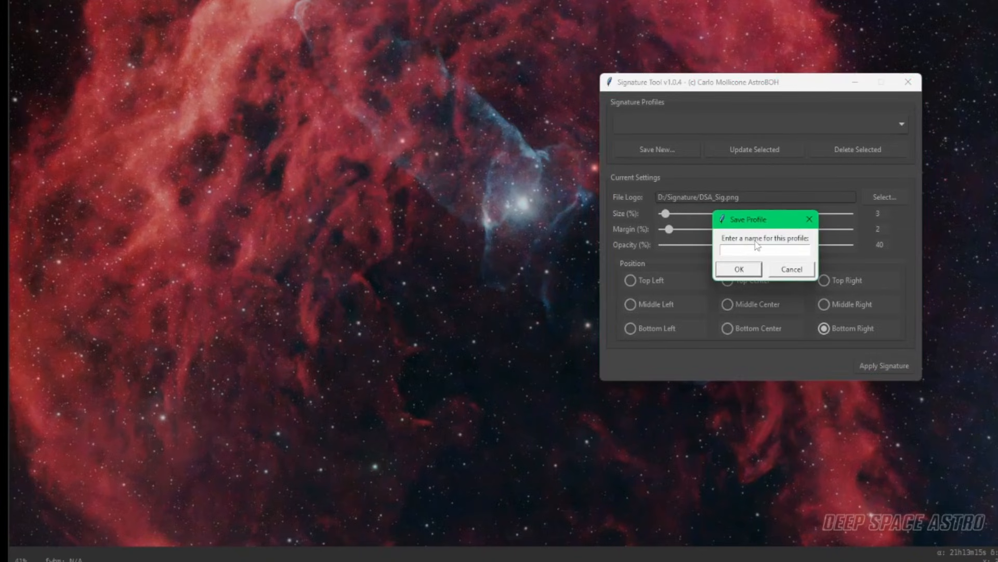
text(DSA)
click(742, 269)
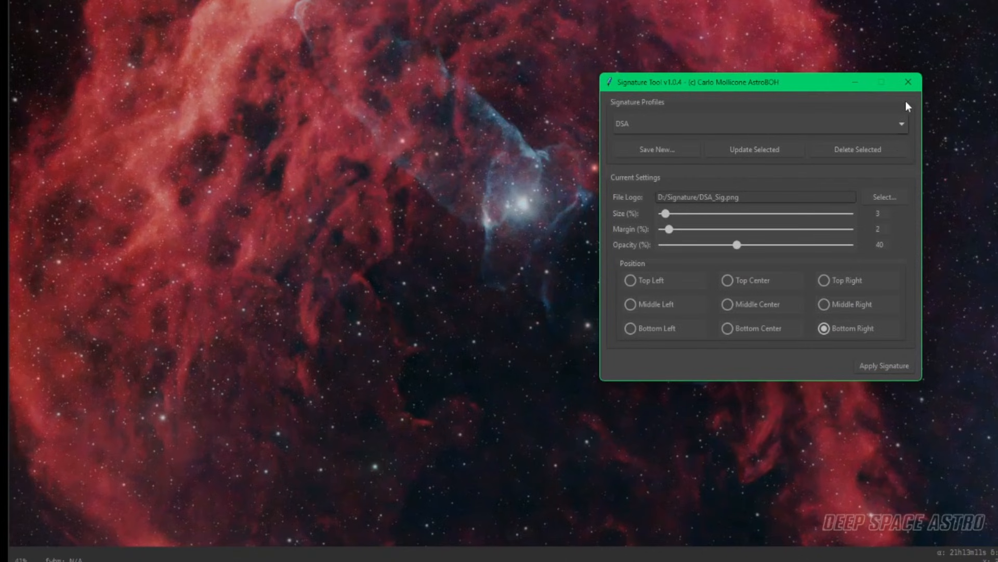
click(908, 82)
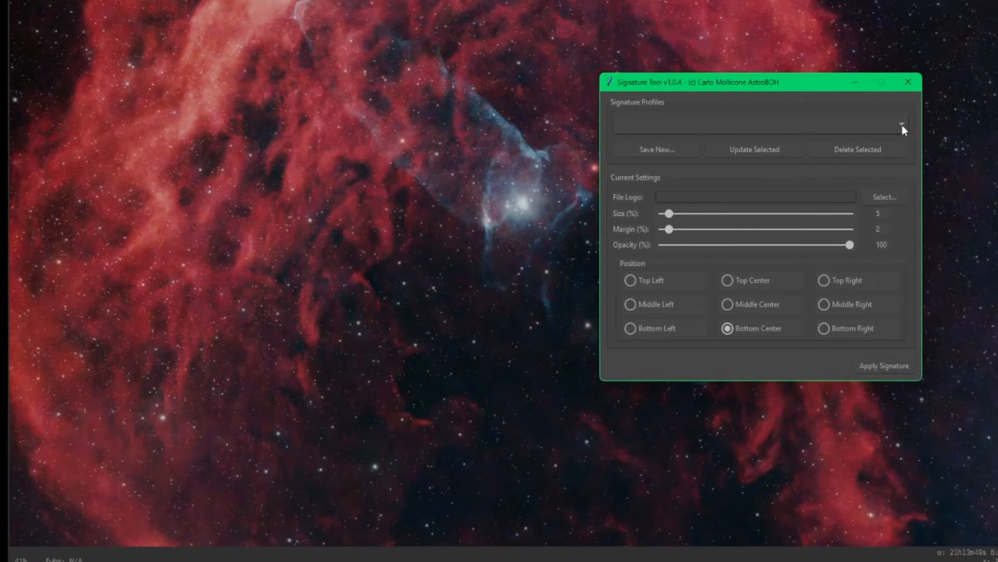
- Load the DSA signature profile in the reopened tool and apply the signature
click(901, 125)
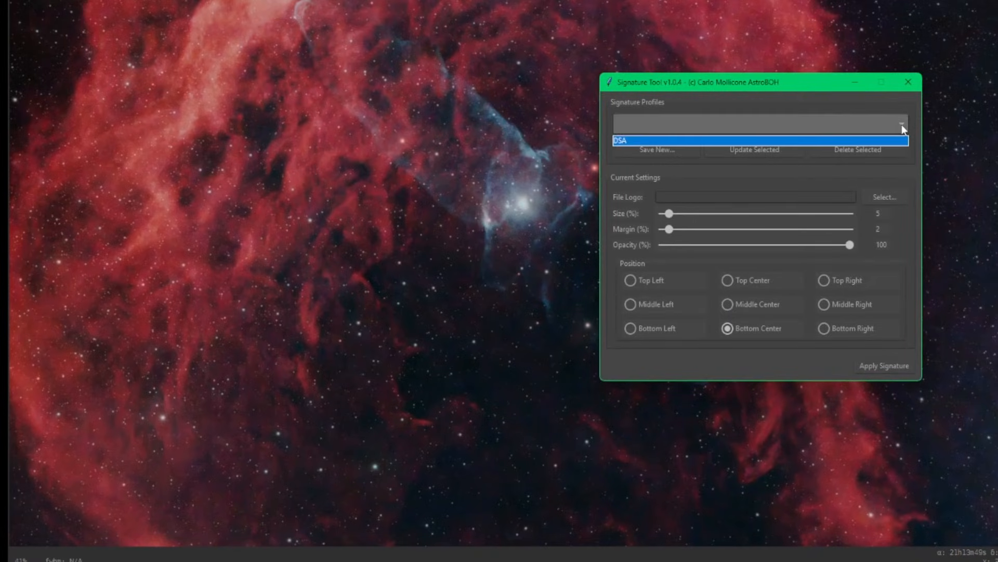
click(649, 139)
click(872, 367)
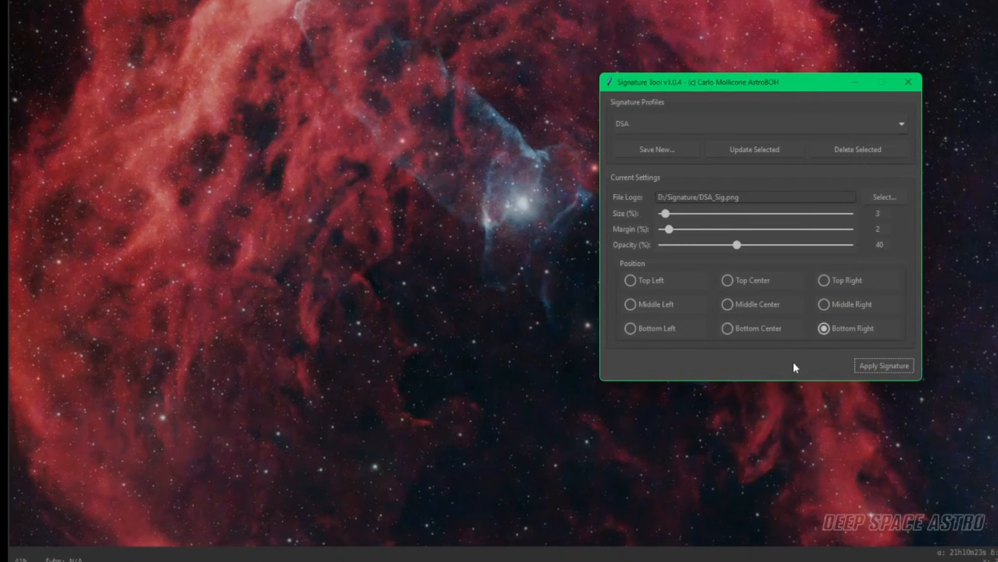
- Switch the logo file to rs.png, set the position to Bottom Left, and apply the signature
click(900, 193)
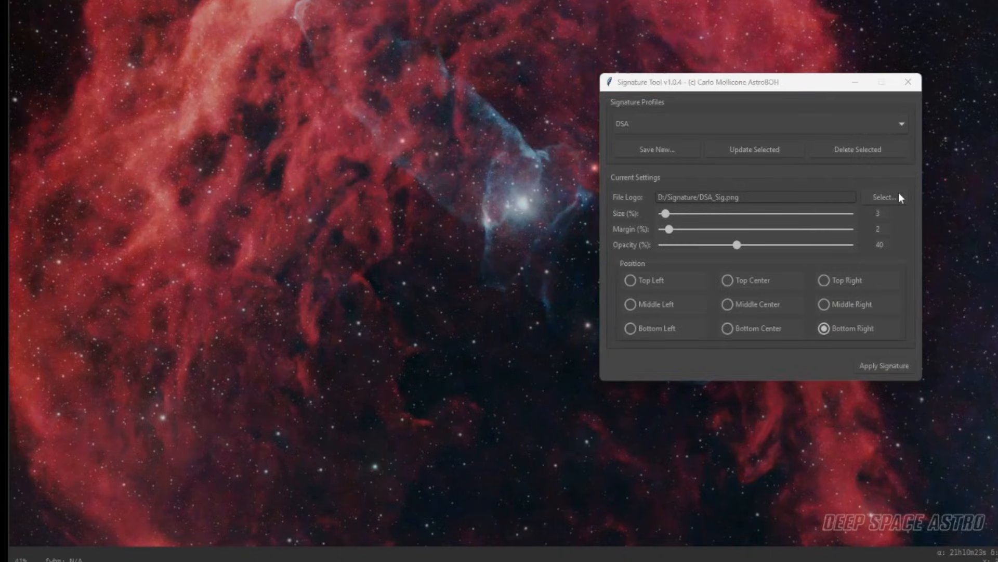
double_click(813, 227)
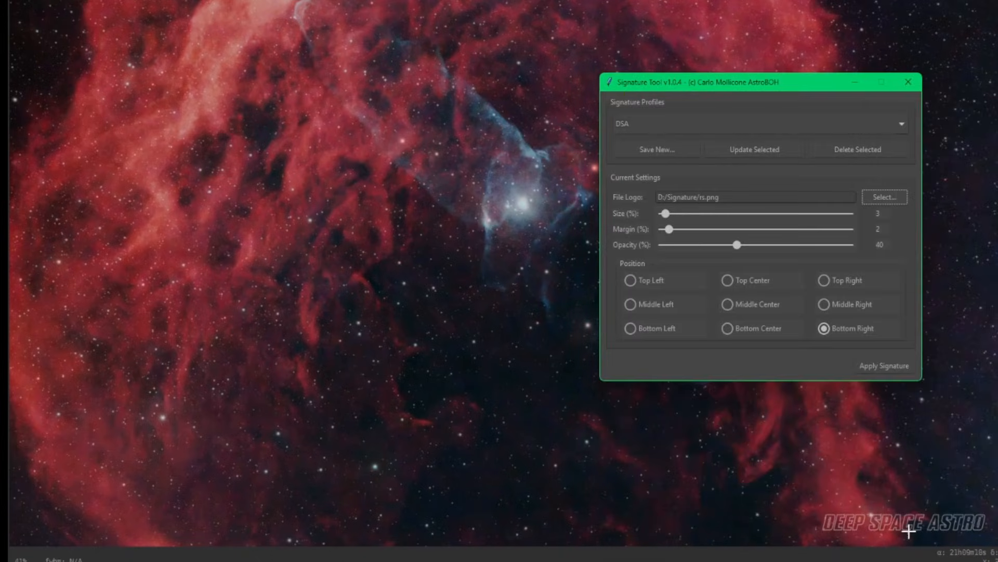
click(646, 327)
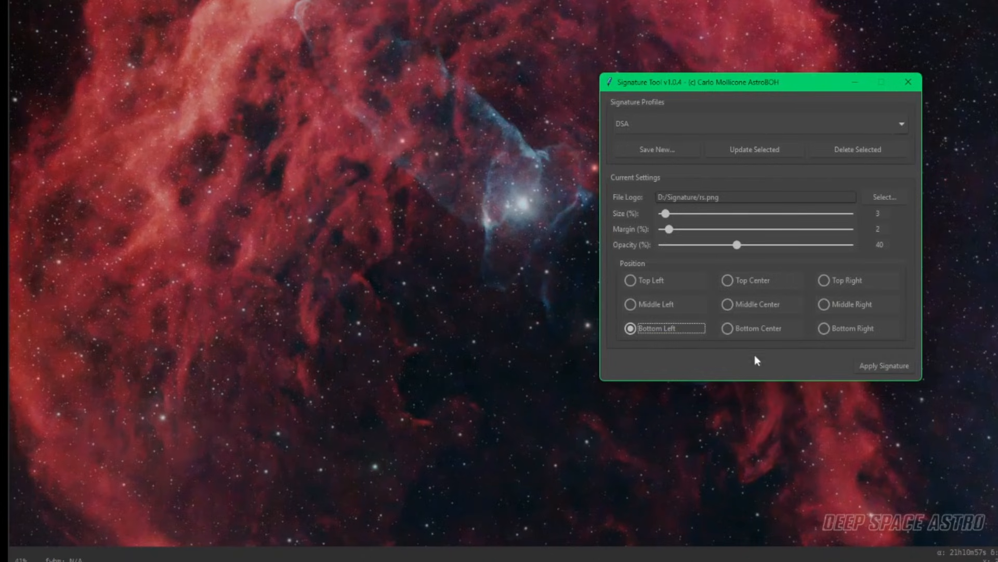
click(872, 364)
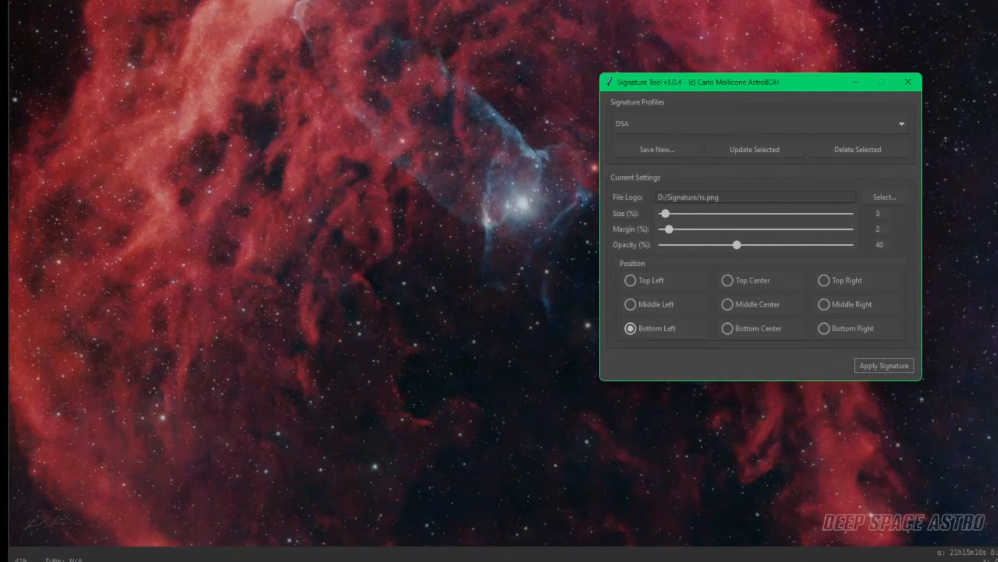
- Undo the signature and reapply it with size 6 % and opacity 100 %
click(908, 81)
key(ctrl+z)
drag(740, 243, 866, 255)
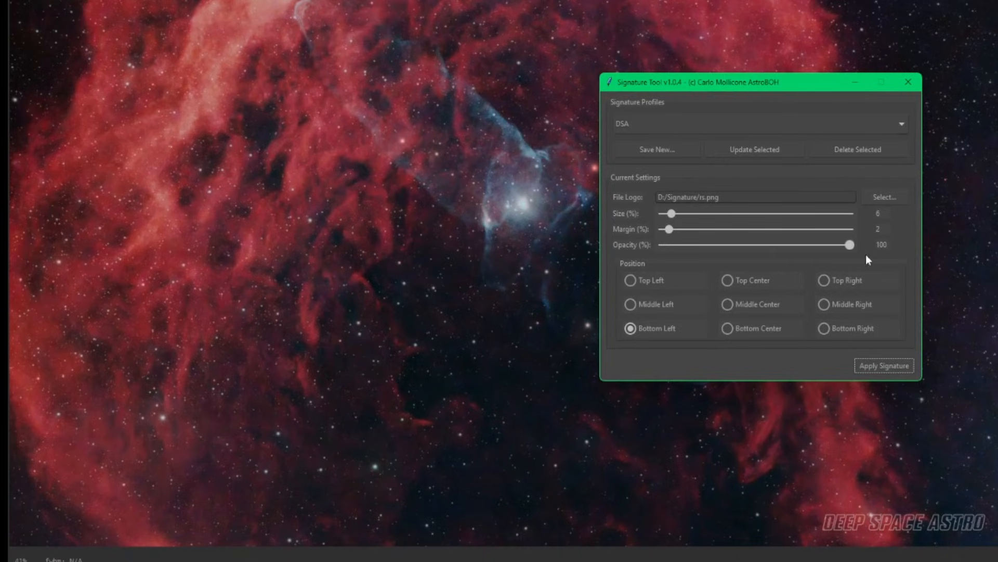
click(886, 365)
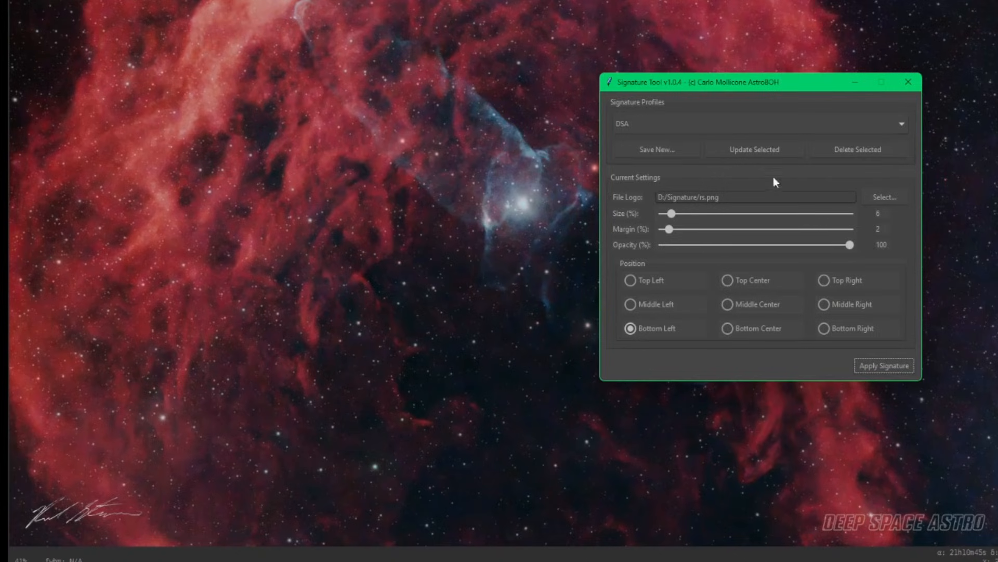
- Save the settings as a new profile named RS, then load the DSA profile again
click(658, 153)
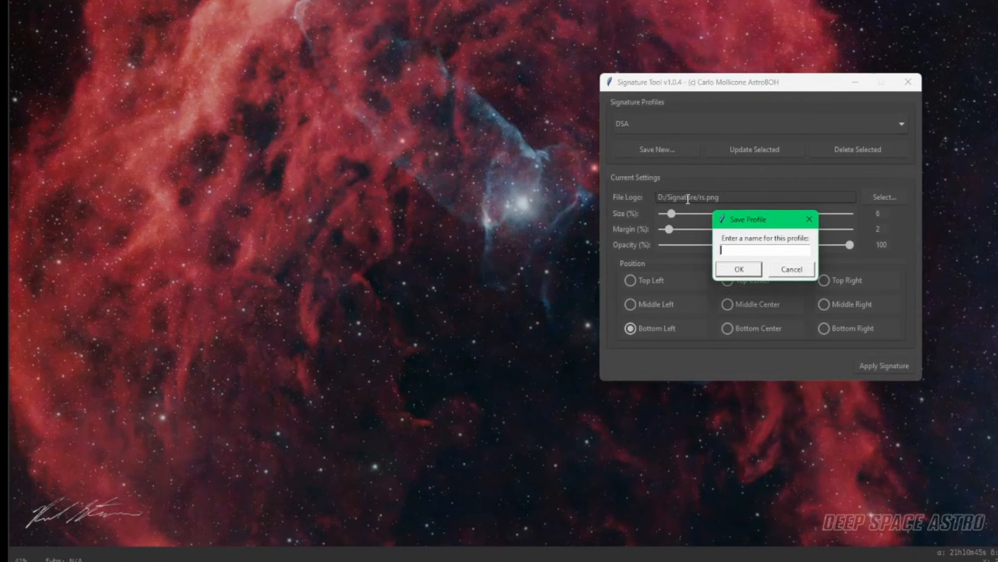
text(RS)
click(739, 269)
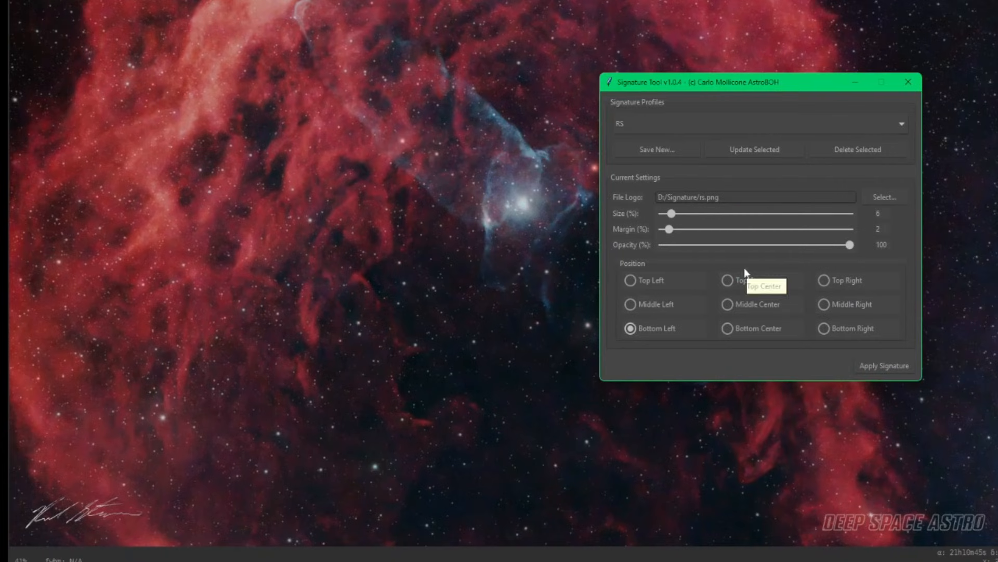
click(904, 126)
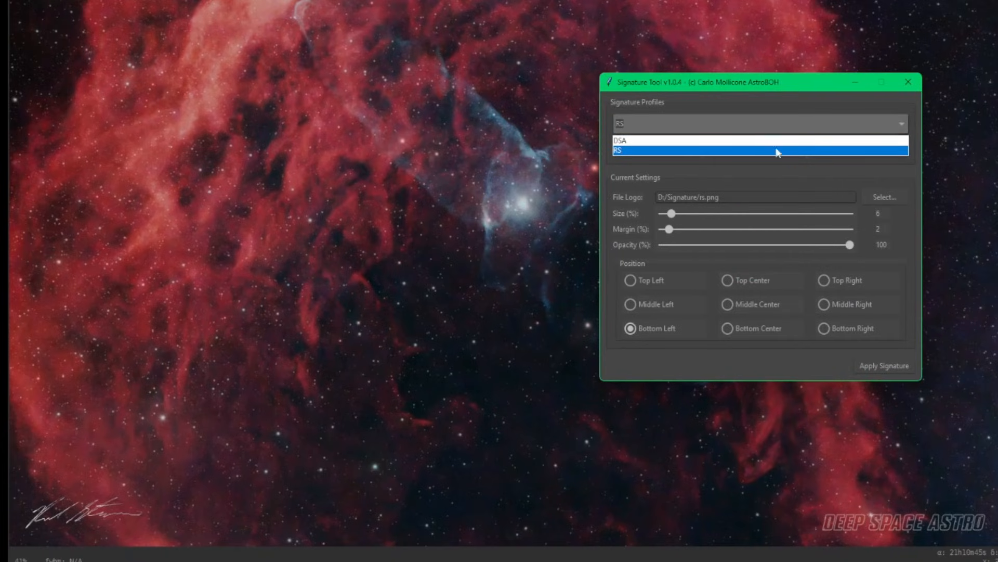
click(673, 140)
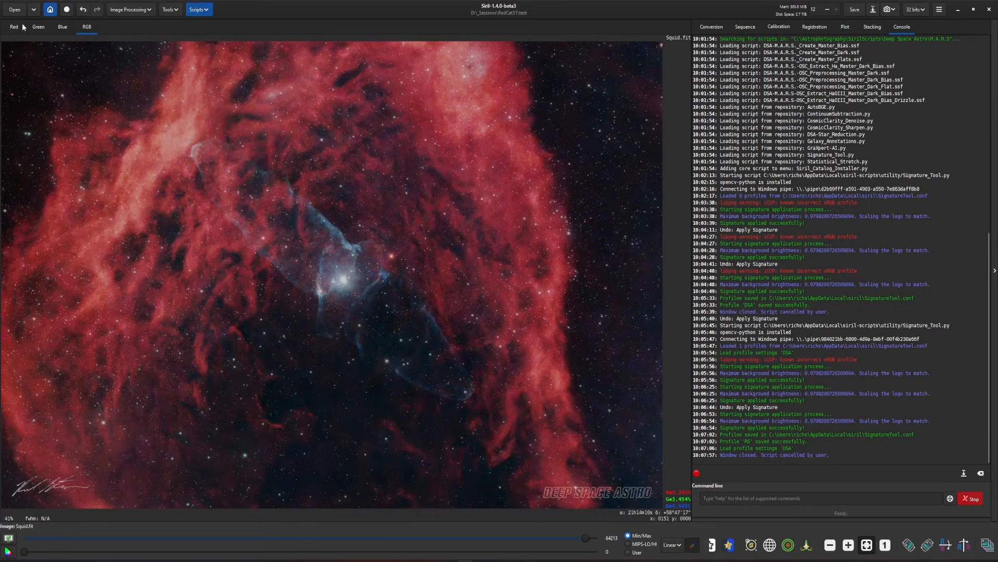
- Open the rs.jpg image from the Signature folder
click(14, 10)
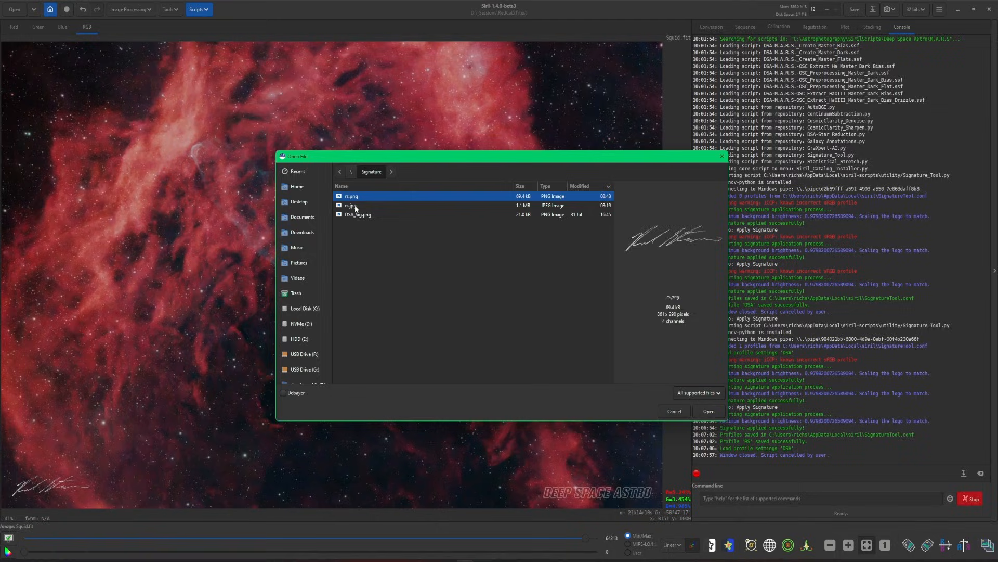
click(389, 206)
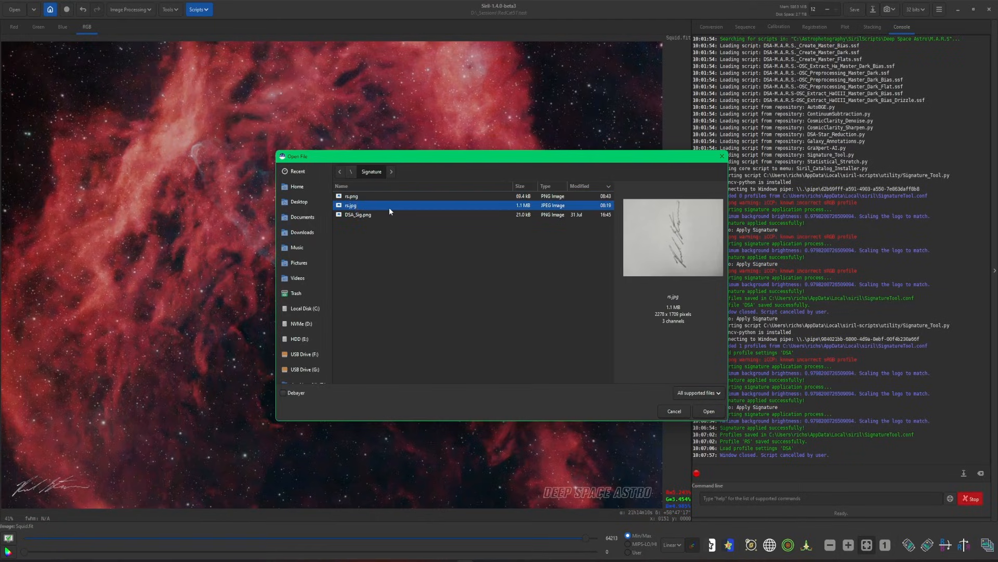
double_click(389, 206)
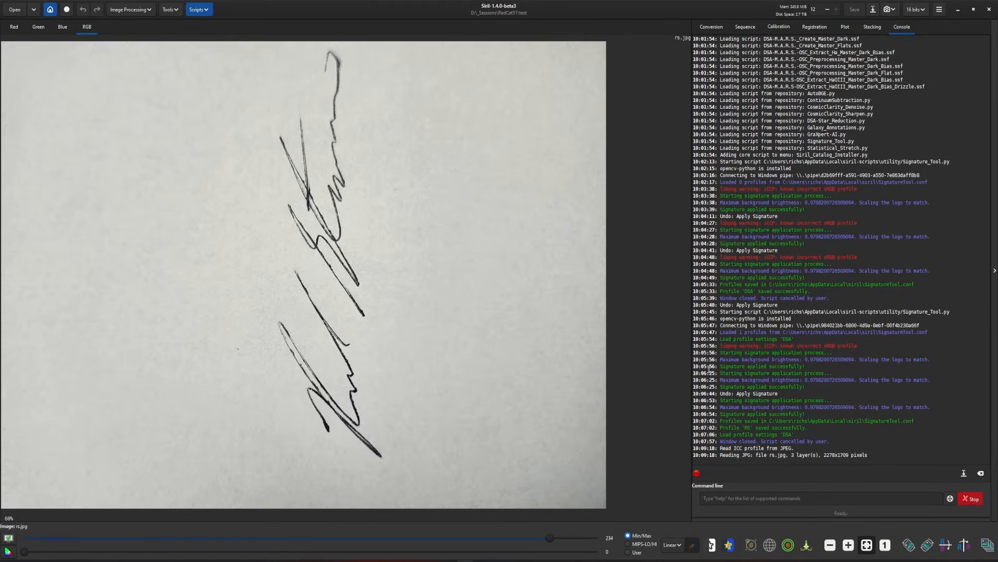
- Rotate the image 90° and crop it to a selection around the handwritten signature
click(928, 546)
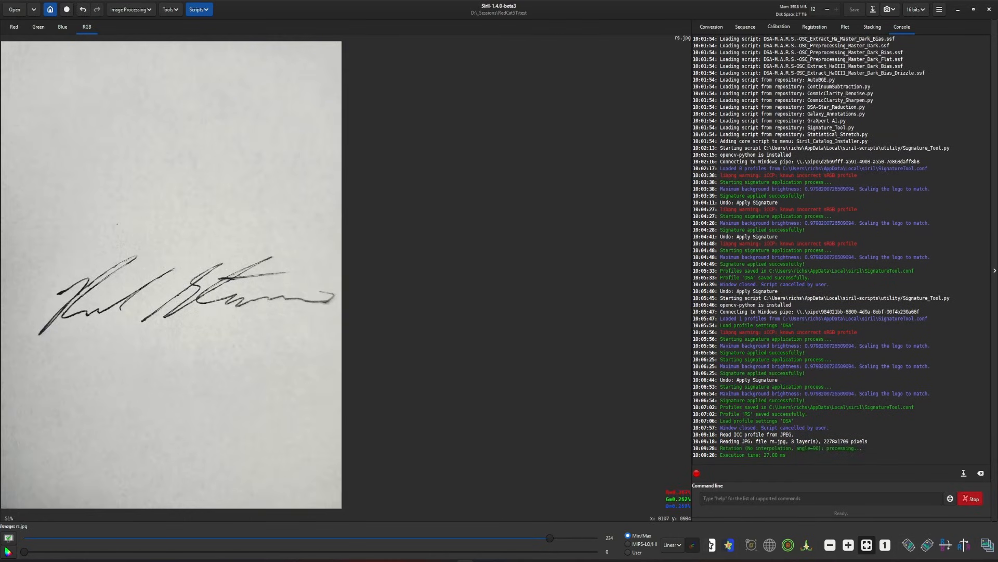
mouse_move(23, 243)
mouse_down()
mouse_move(55, 276)
mouse_move(337, 342)
mouse_up()
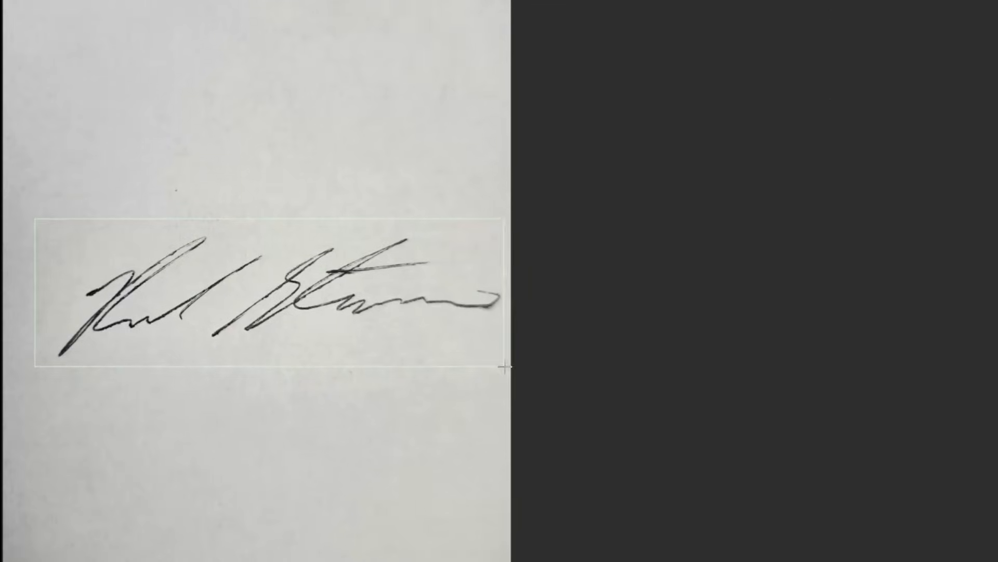
drag(504, 367, 510, 366)
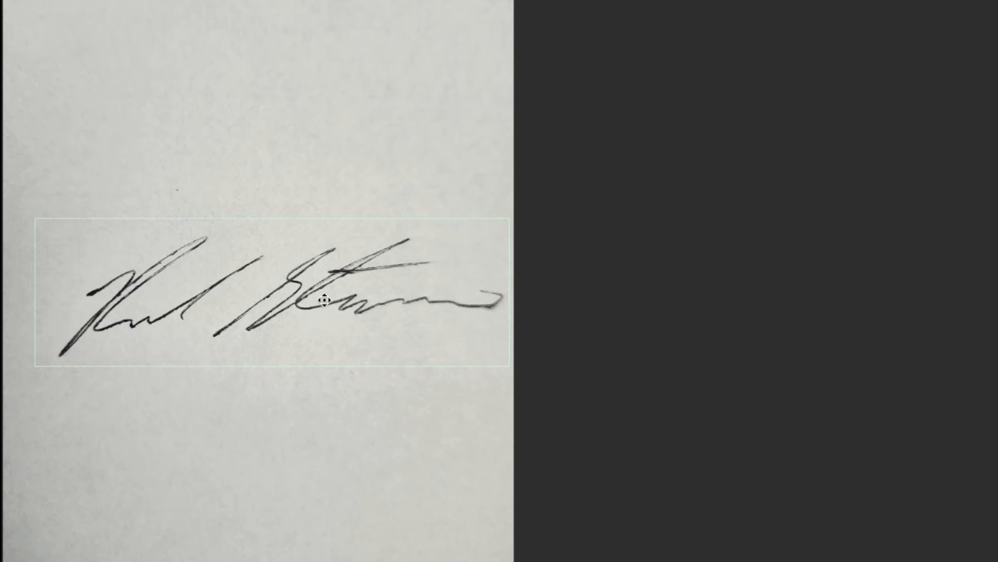
right_click(276, 300)
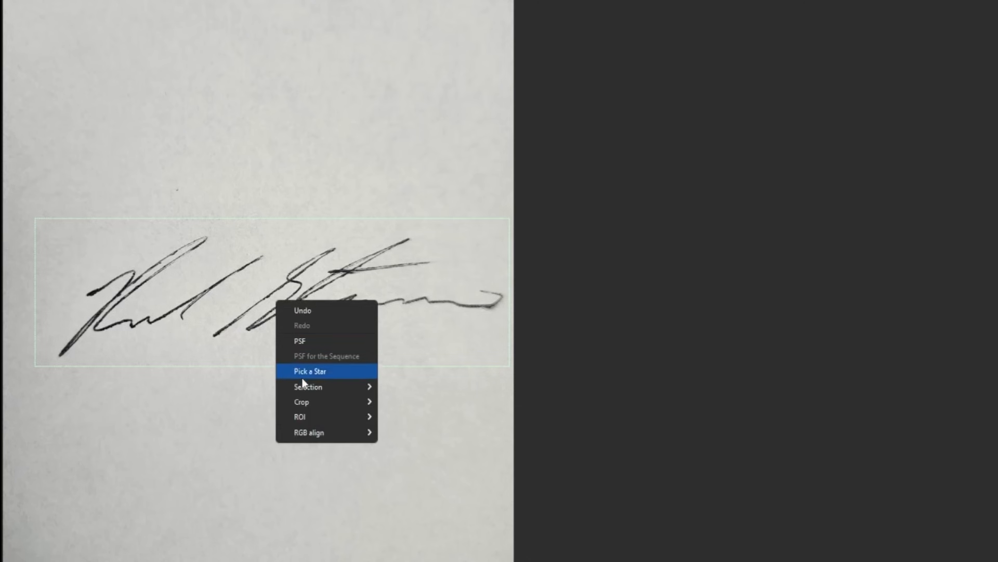
mouse_move(318, 400)
click(399, 401)
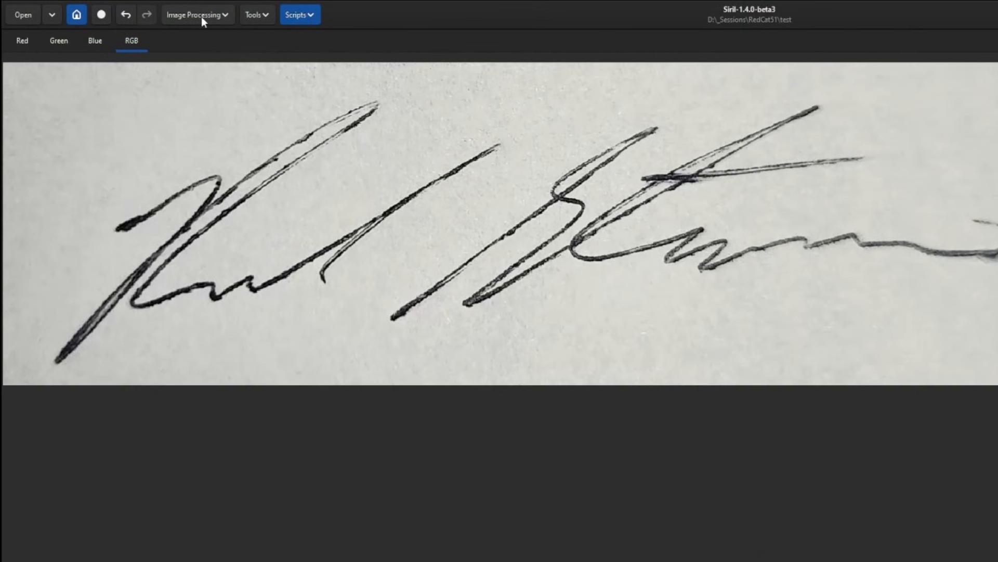
- Apply a Negative Transformation to invert the signature image
click(201, 17)
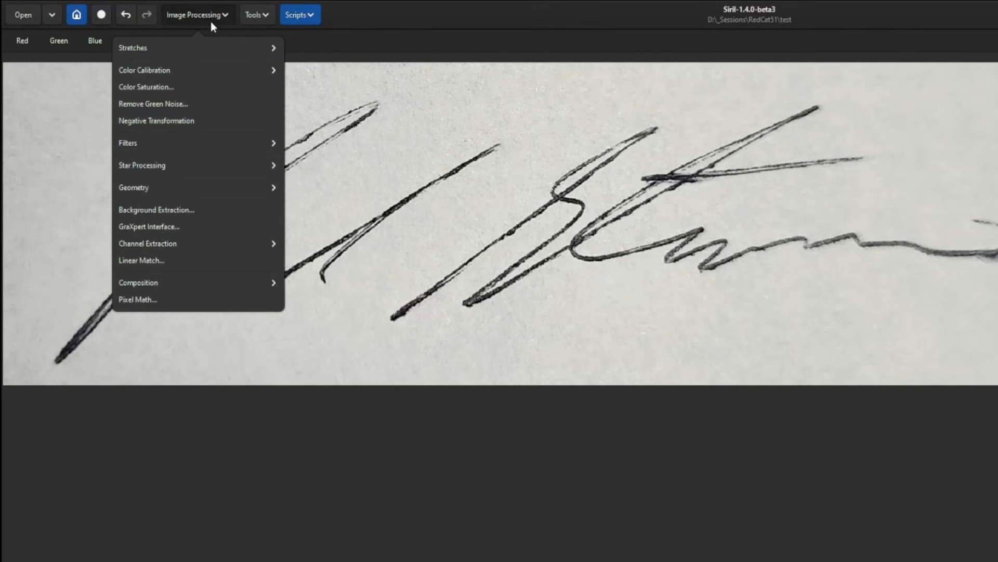
click(192, 121)
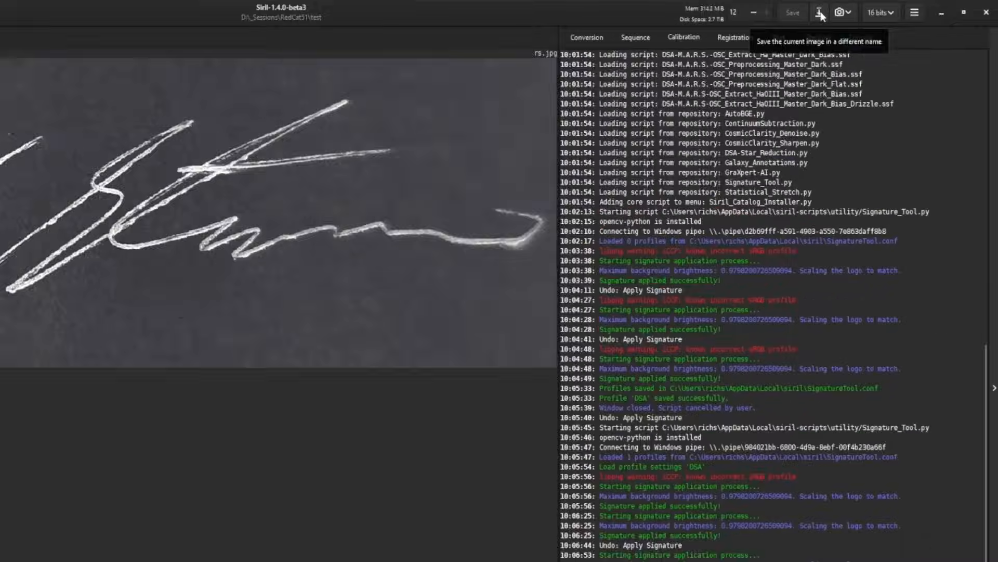
- Save the inverted signature image under a new name, rs2.jpg, in the Signature folder
click(812, 14)
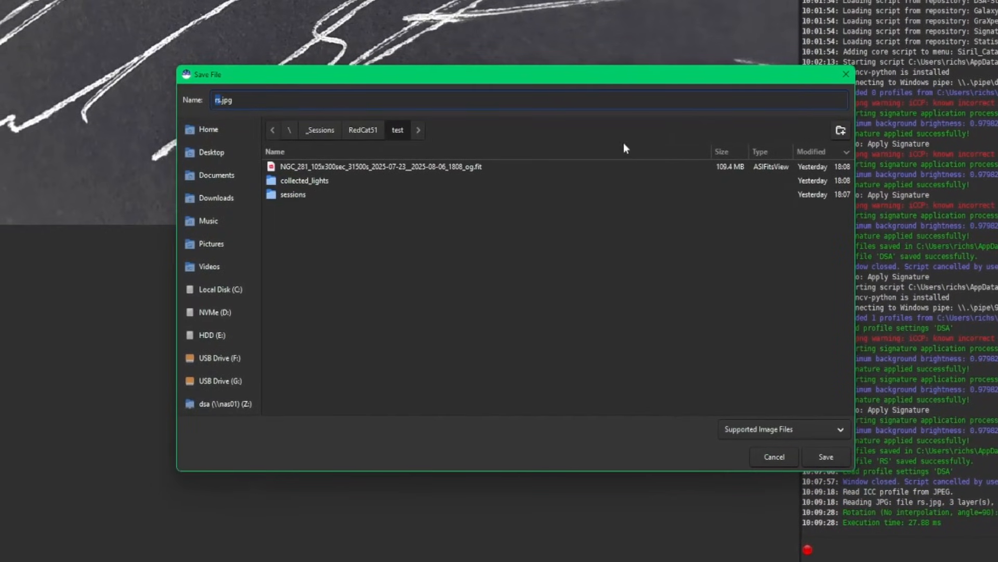
click(231, 107)
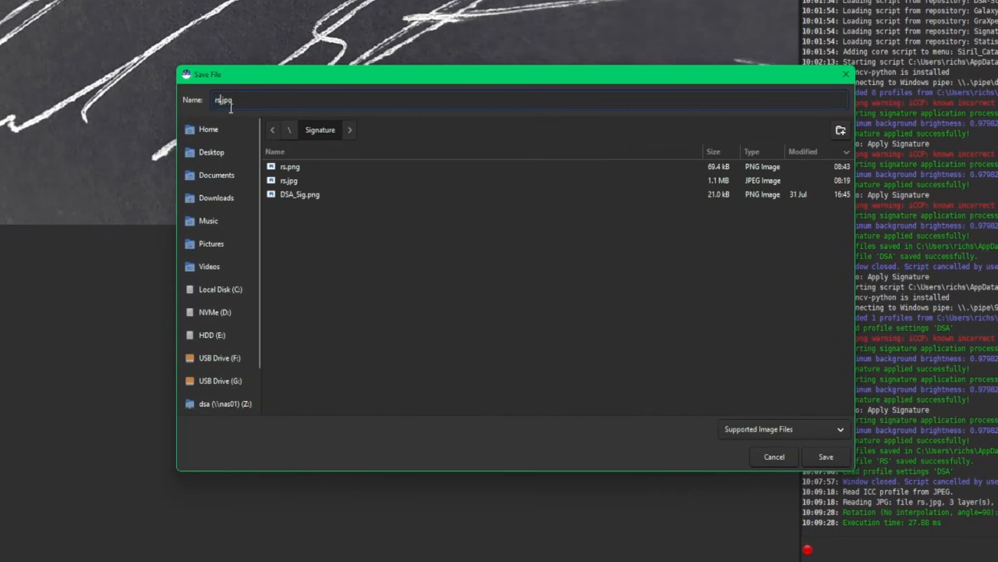
text(2)
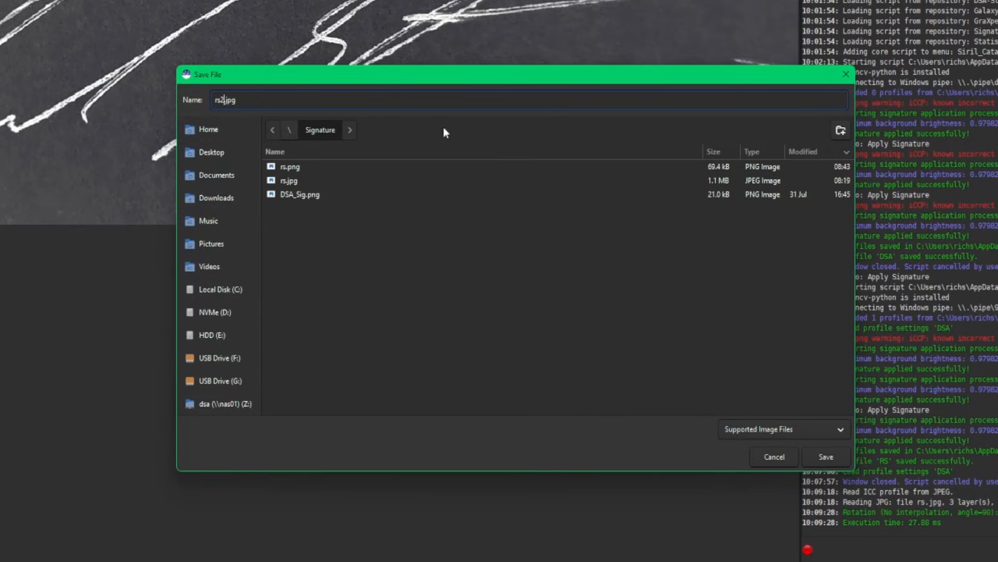
click(825, 456)
click(604, 375)
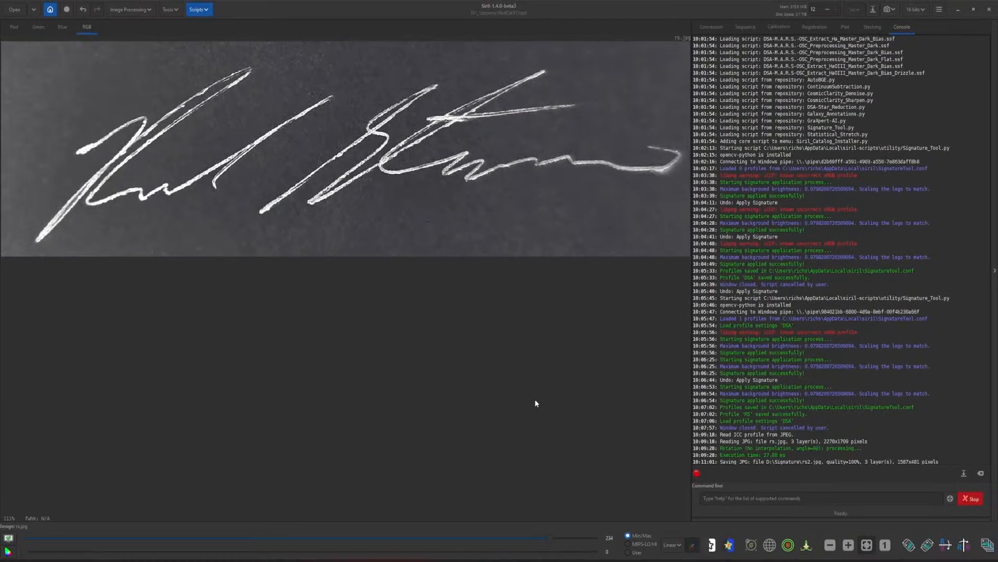
- Switch to the remove.bg website and upload rs2.jpg to remove its background
click(439, 560)
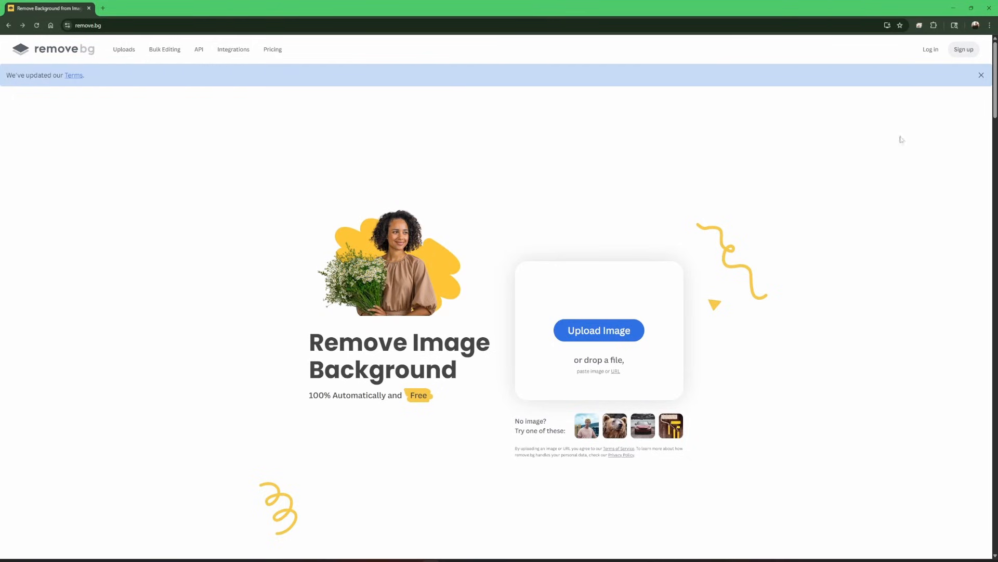
click(593, 335)
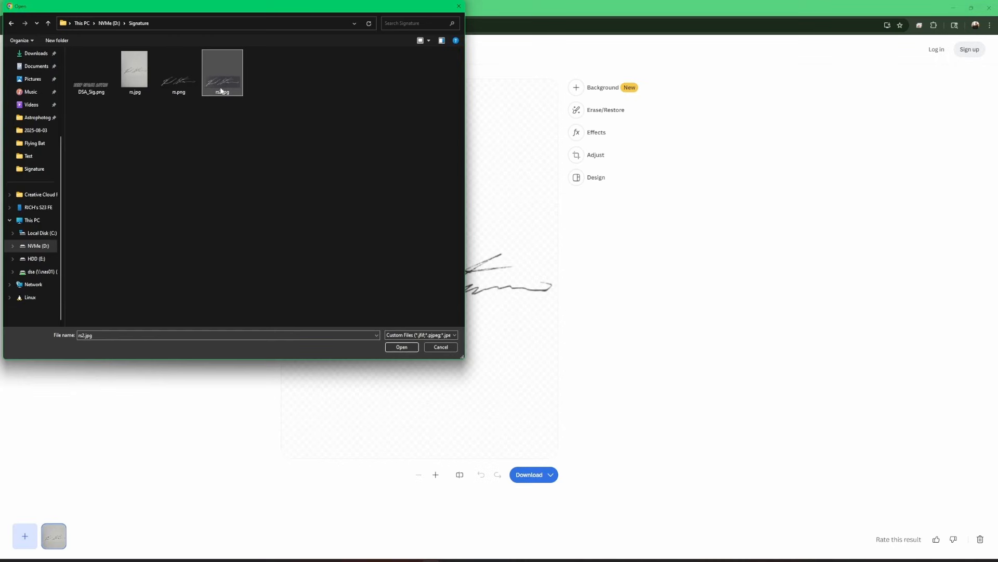
double_click(221, 91)
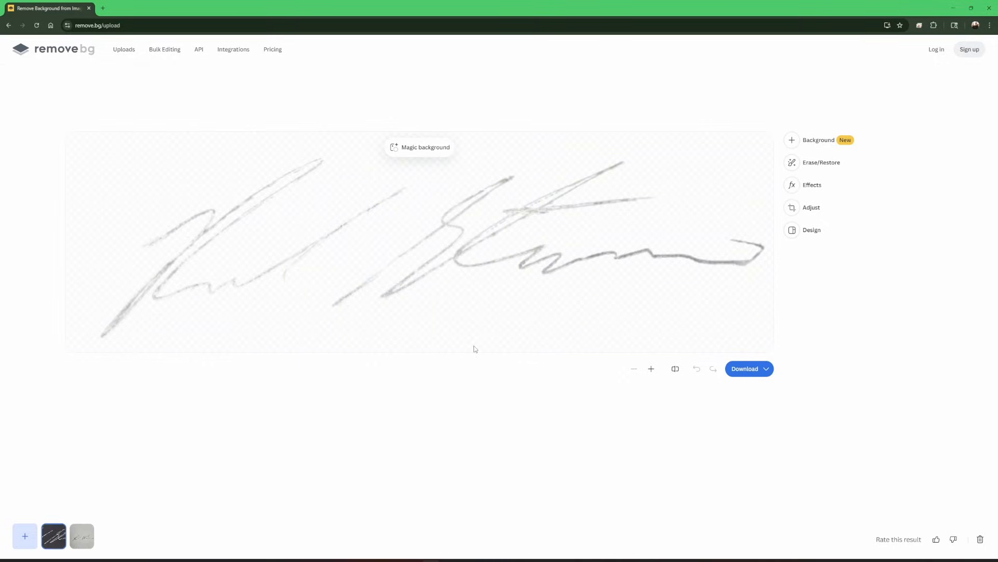
- Download the free preview of the background-removed signature as rs2-removebg-preview.png into the Signature folder
click(767, 369)
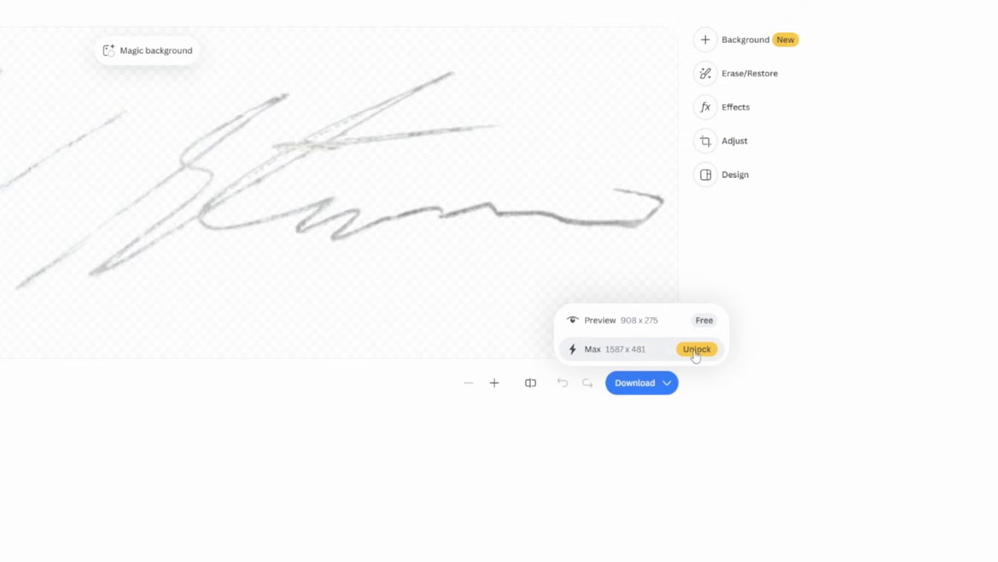
click(639, 330)
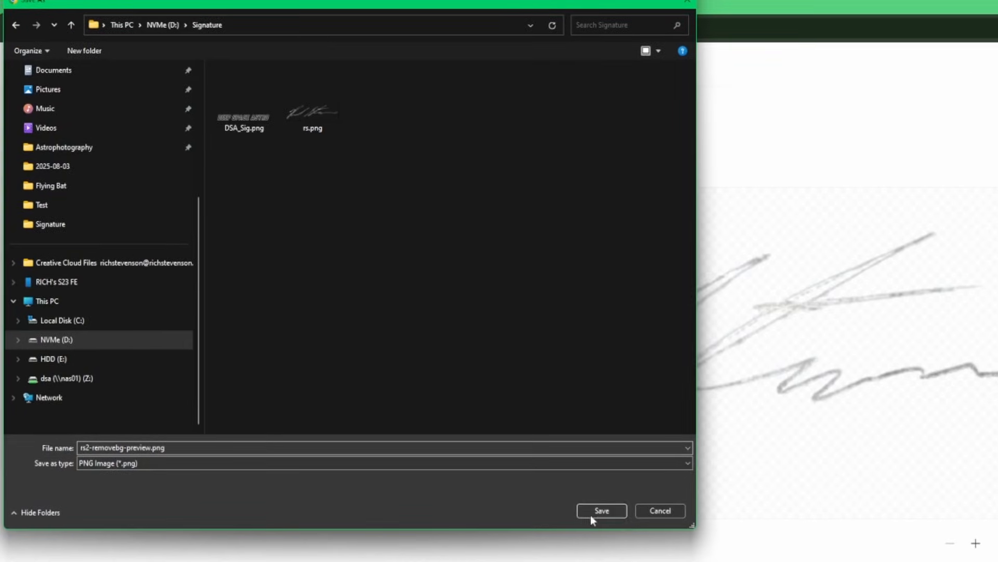
click(599, 513)
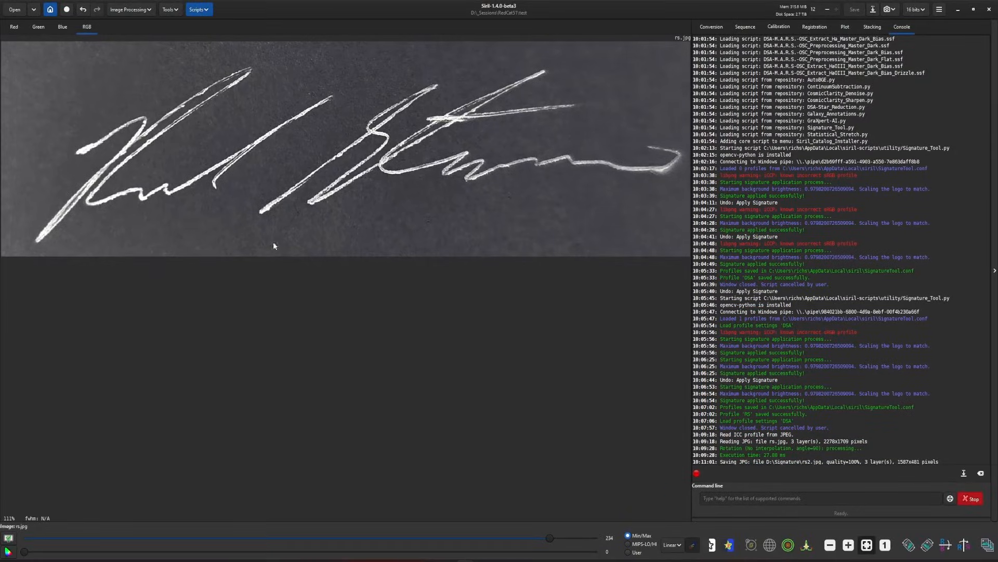
- Reopen the Squid.fit image in Siril and launch the Signature_Tool.py utility script
click(33, 10)
click(52, 25)
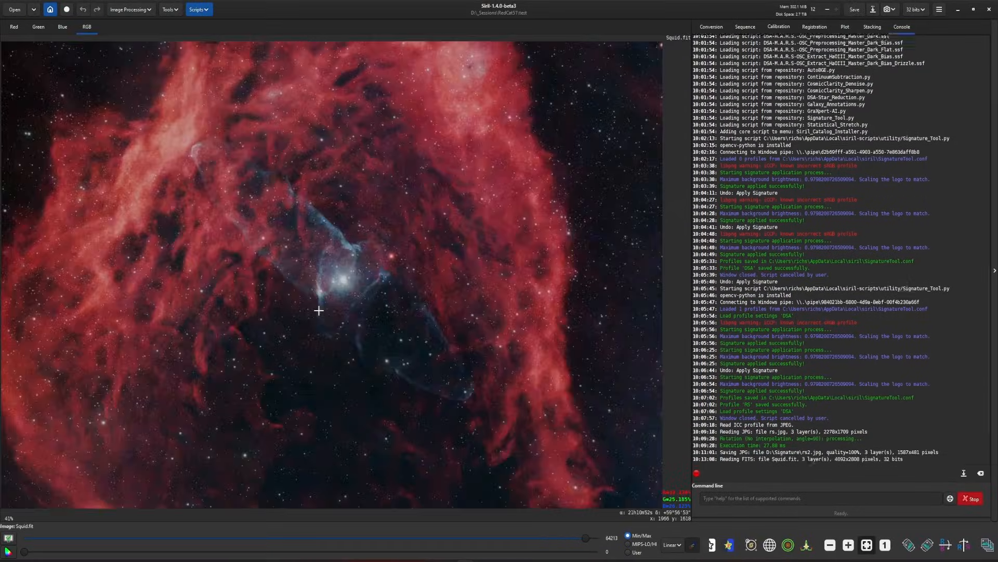
click(209, 13)
mouse_move(234, 36)
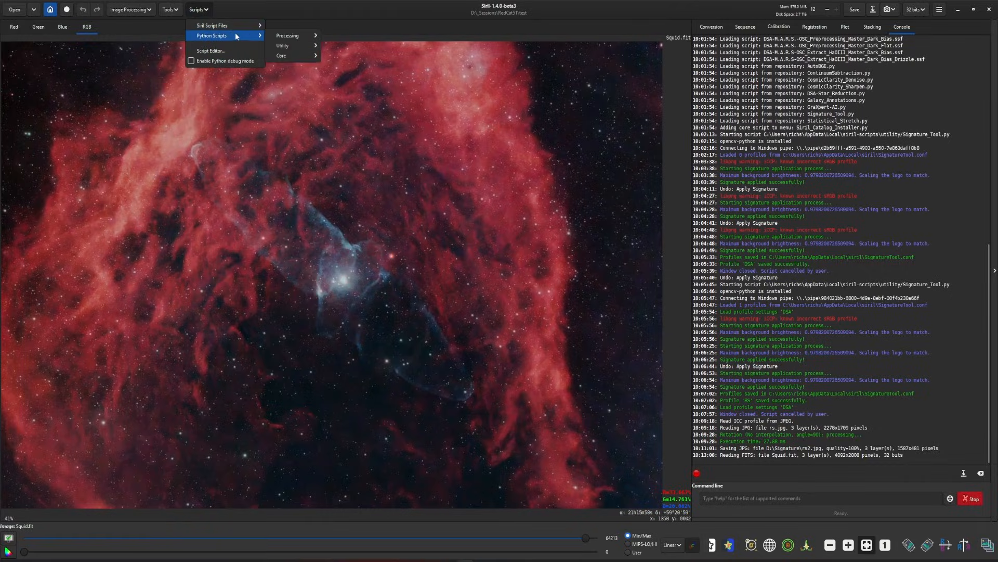
mouse_move(312, 45)
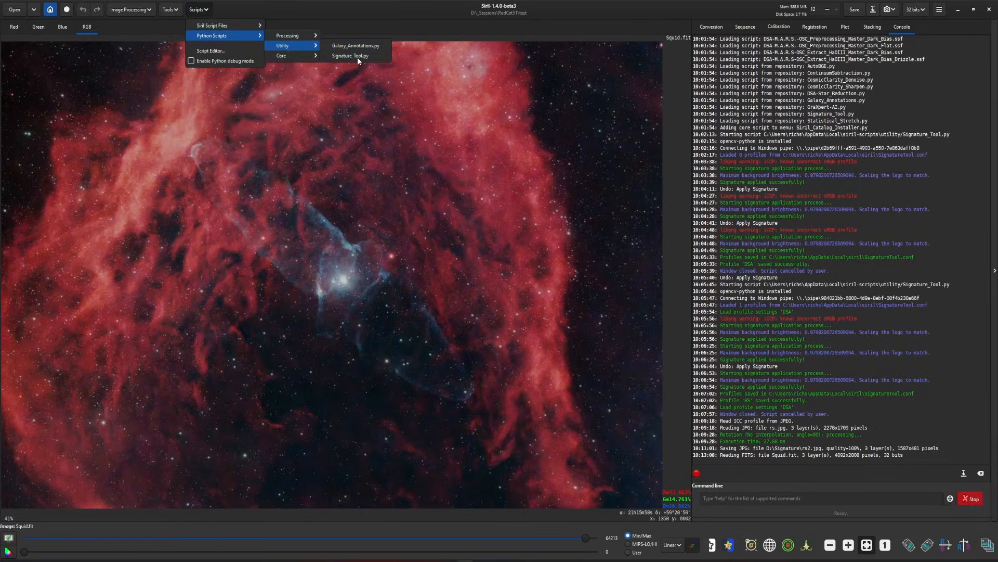
click(358, 56)
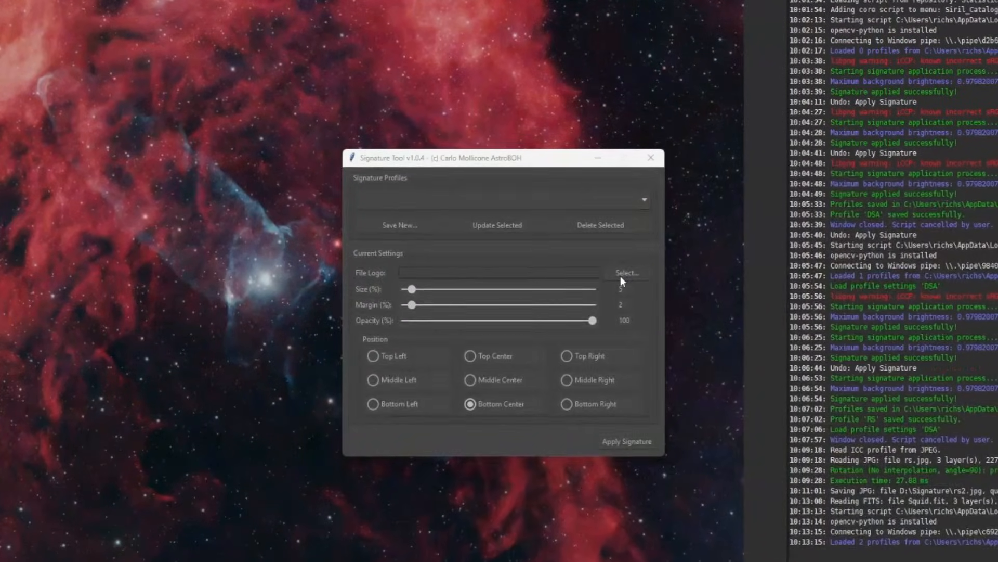
- Apply rs2-removebg-preview.png as the signature logo at the Bottom Right position of the image
click(588, 280)
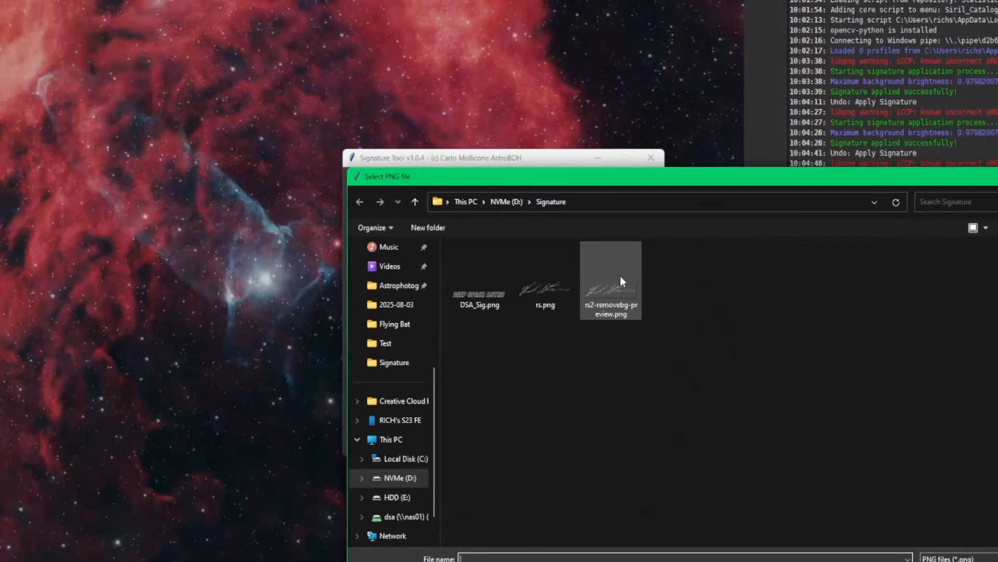
double_click(630, 306)
drag(414, 292, 416, 289)
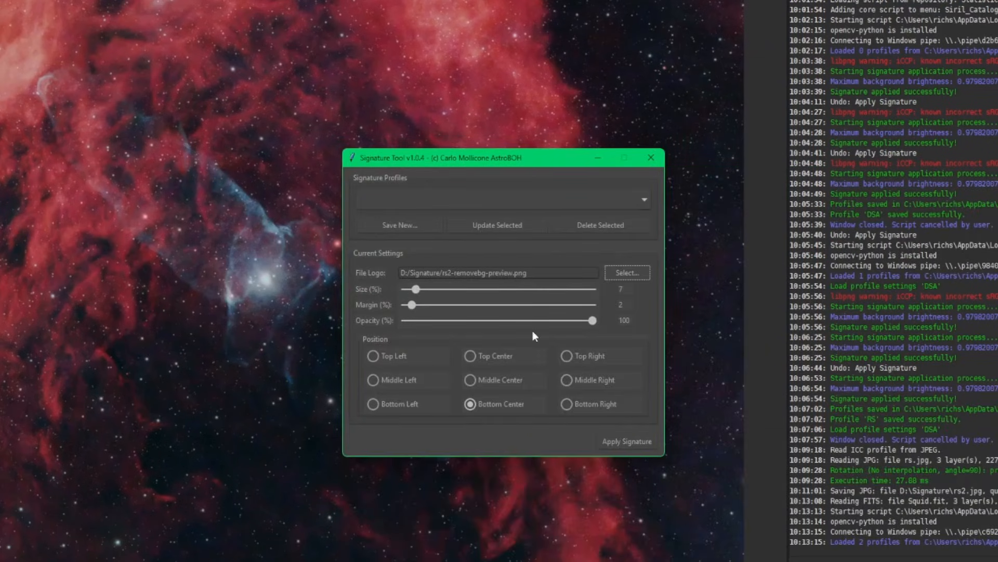
click(583, 404)
click(627, 441)
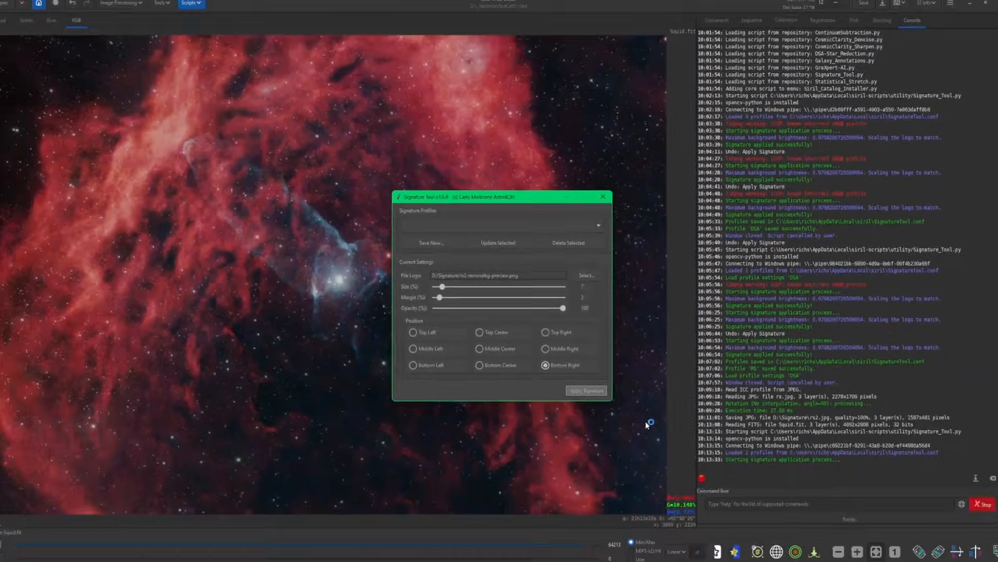